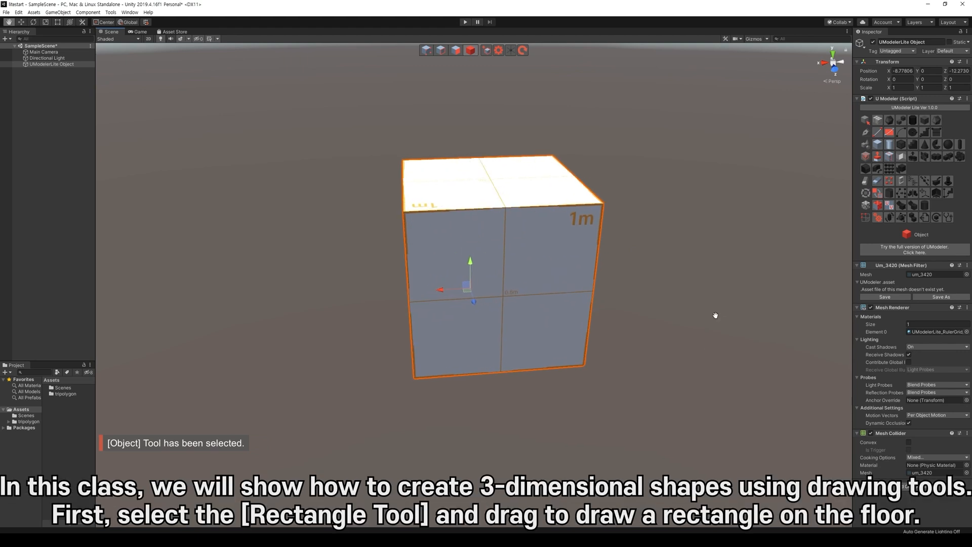
- Draw a rectangle on the floor beside the cube and set its width and depth to 1
middle_click_drag(716, 315, 677, 406)
right_click_drag(671, 406, 720, 420)
middle_click_drag(636, 386, 688, 412)
scroll(688, 412, "down", 2)
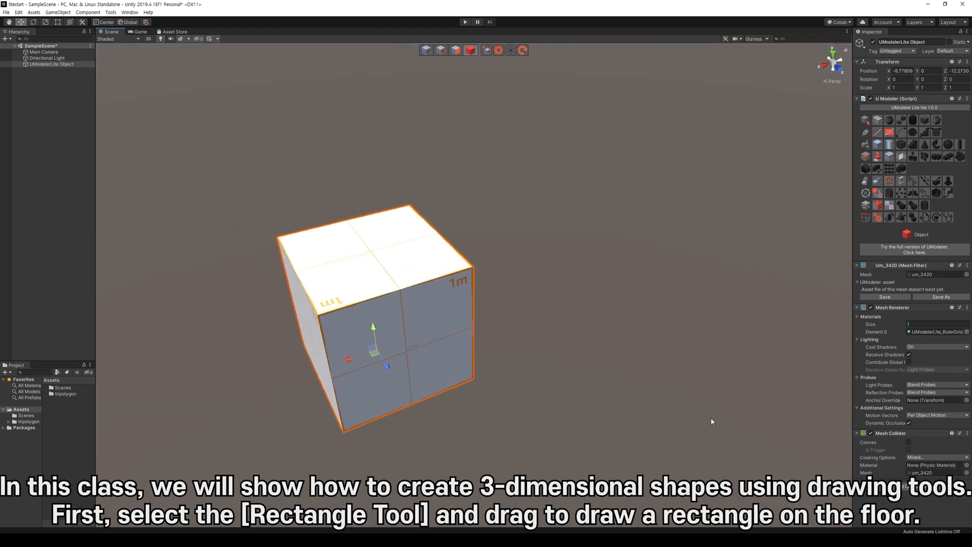
left_click(889, 133)
left_click_drag(541, 359, 740, 384)
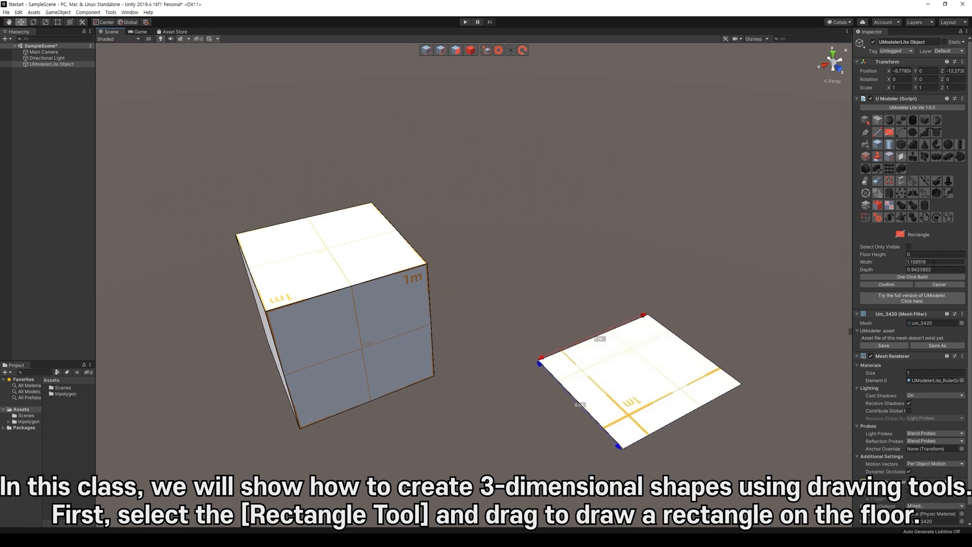
type("1")
left_click(934, 269)
type("1")
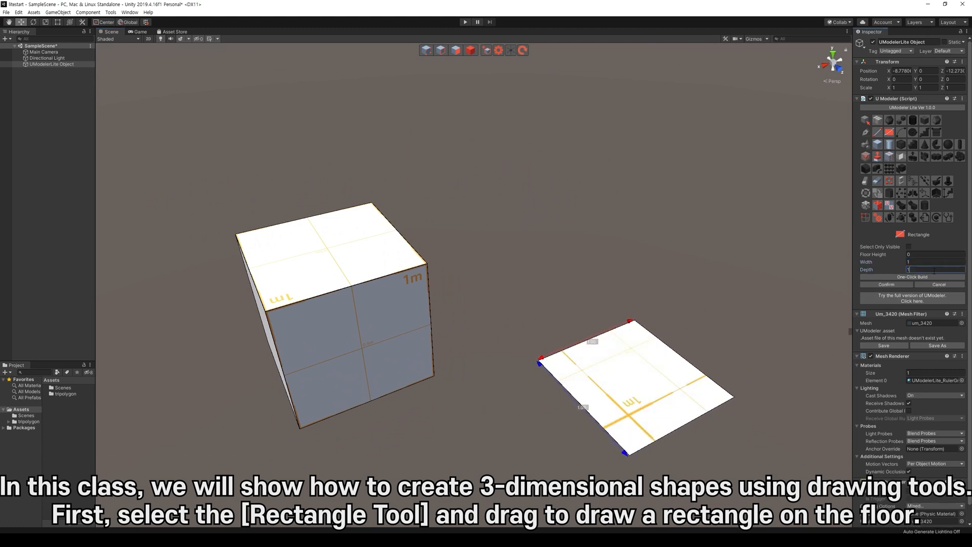
left_click(894, 285)
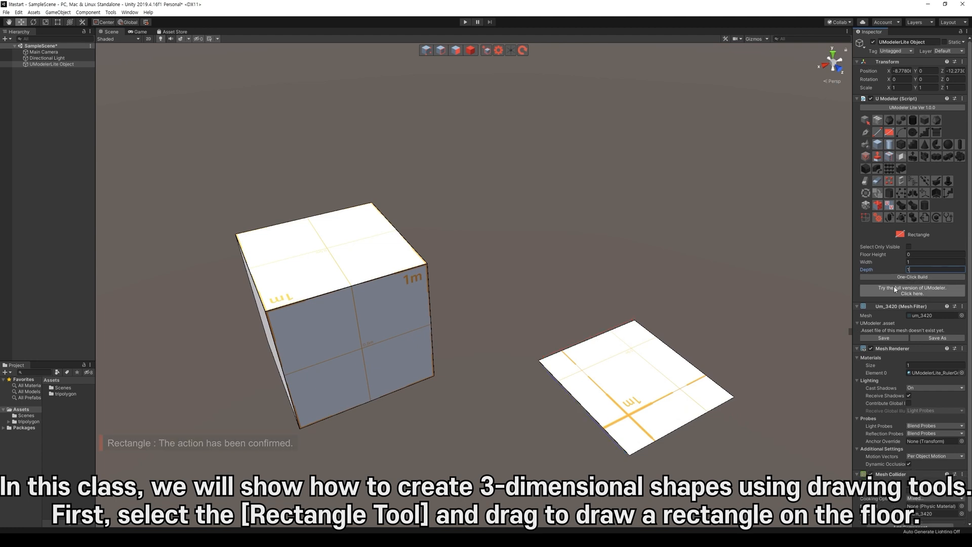
- Extrude the floor rectangle upward into a box with a distance of 1
left_click(462, 53)
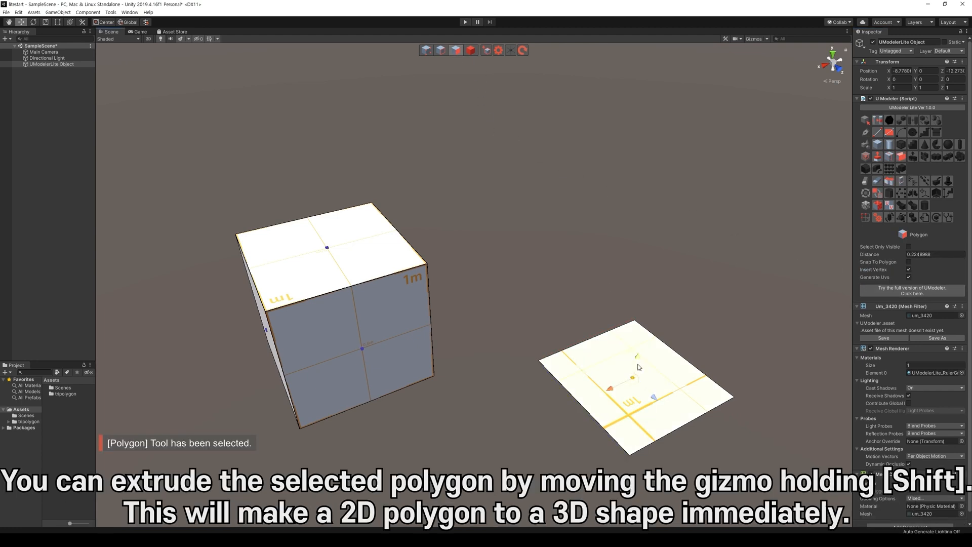
left_click_drag(639, 365, 652, 263, "shift")
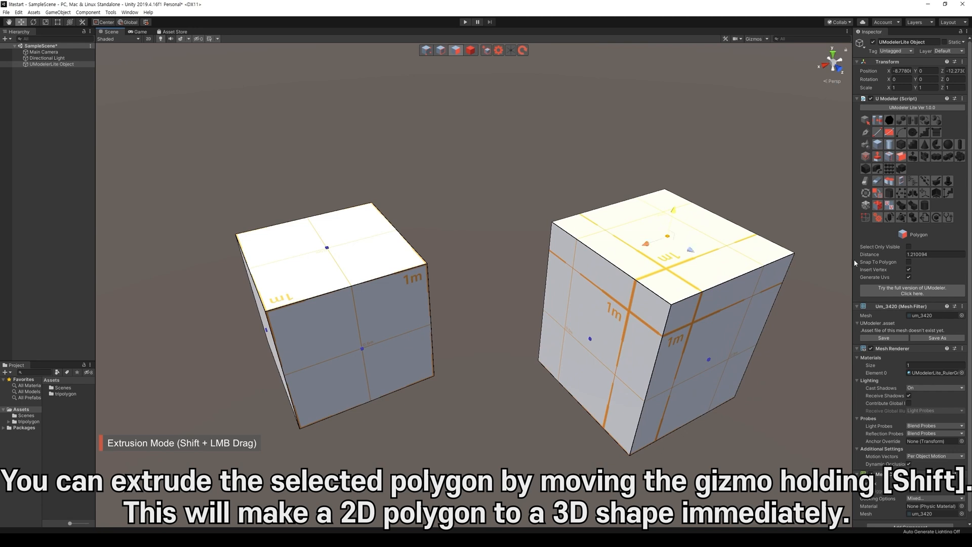
type("1")
key("Return")
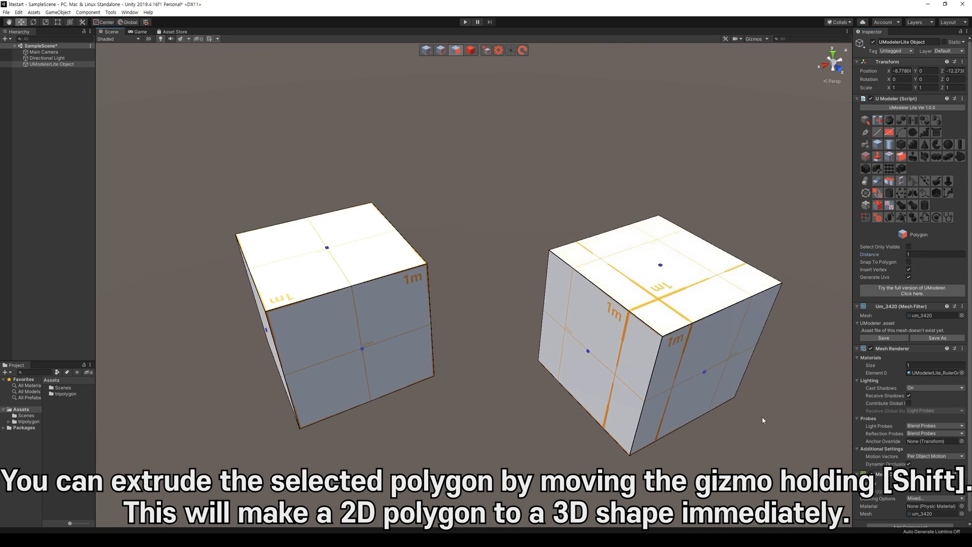
- Inset the new box's top face with a scaled extrusion and extrude the inner face upward about 0.59 as a second tier
middle_click_drag(764, 421, 705, 484)
left_click(597, 298)
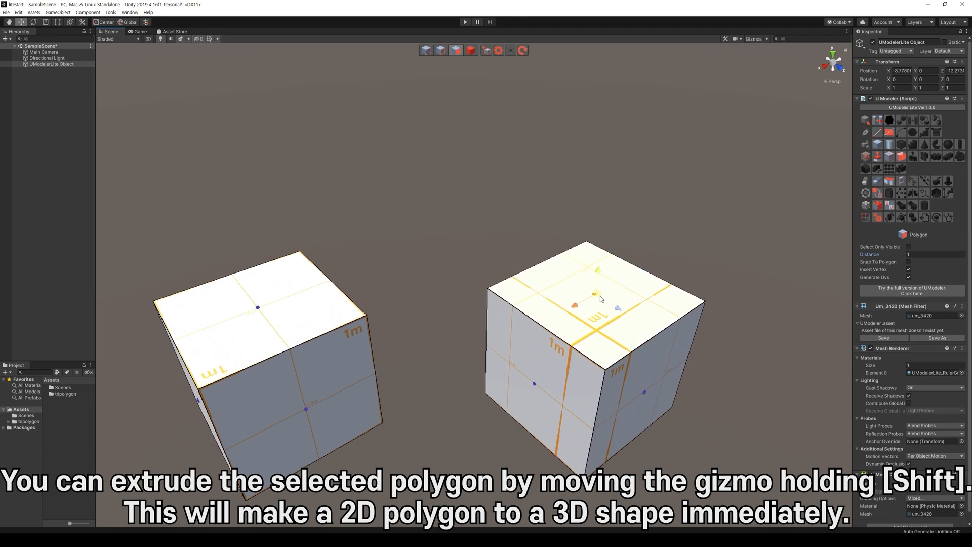
key("r")
left_click_drag(598, 298, 626, 300, "shift")
key("ctrl+z")
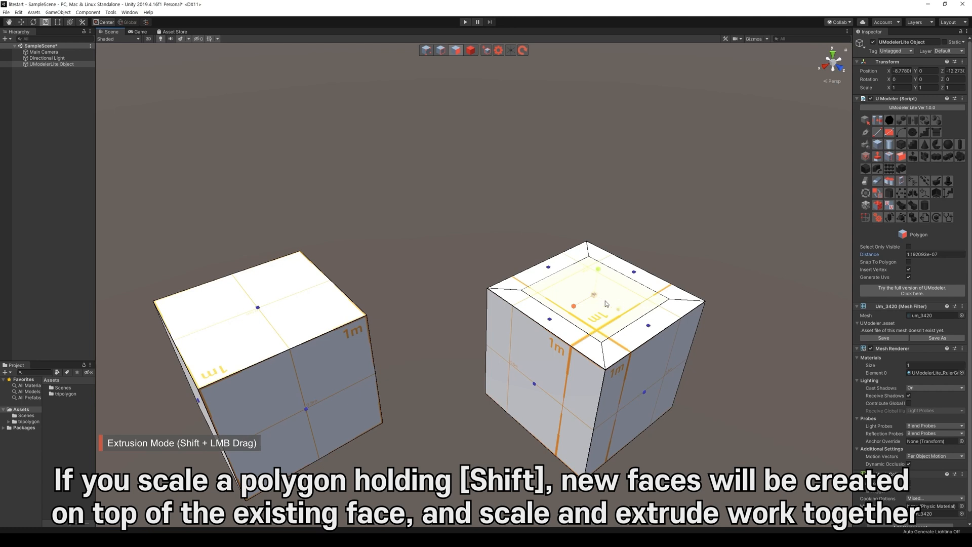
key("w")
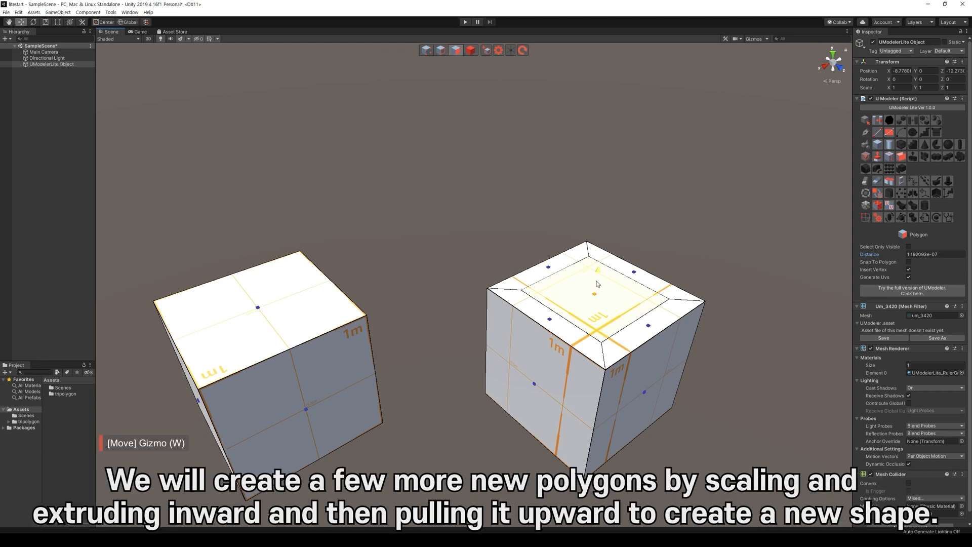
left_click_drag(597, 284, 603, 218, "shift")
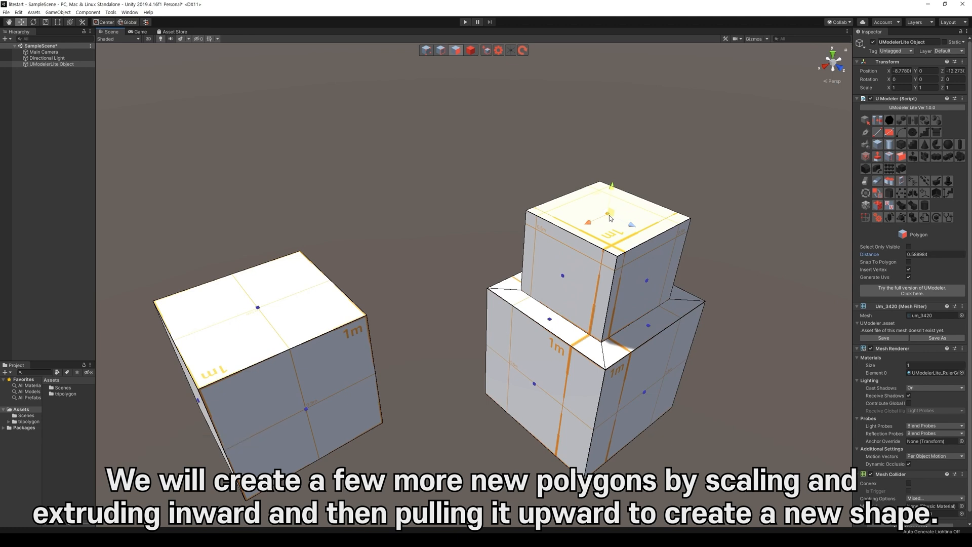
- Inset the second tier's top face and extrude the inner face upward about 0.54 to form a third tier
key("r")
left_click_drag(610, 218, 623, 129, "shift")
key("w")
middle_click_drag(713, 340, 523, 236)
- Inset the third tier's top face and extrude the inner face downward about 0.16 to form a recess
key("r")
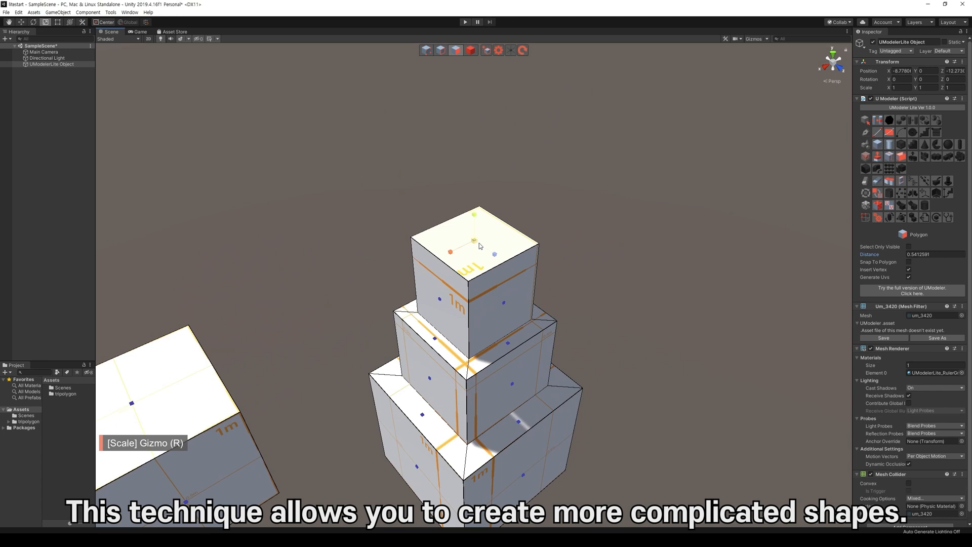
left_click_drag(478, 244, 478, 243, "shift")
key("w")
middle_click_drag(540, 236, 582, 339)
- Inset the recess floor and extrude the inner face upward about 0.735 as a narrow central pillar
key("r")
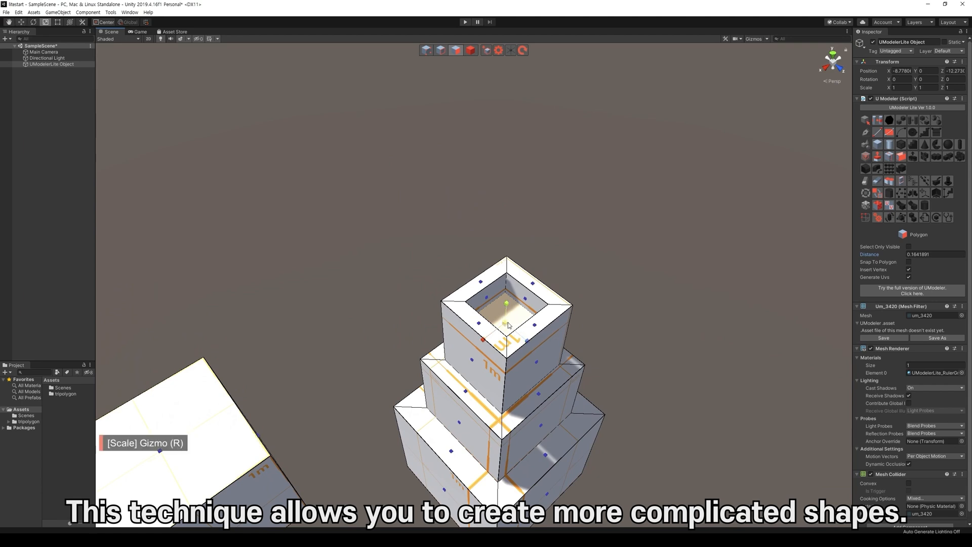
left_click_drag(508, 324, 509, 244, "shift")
key("w")
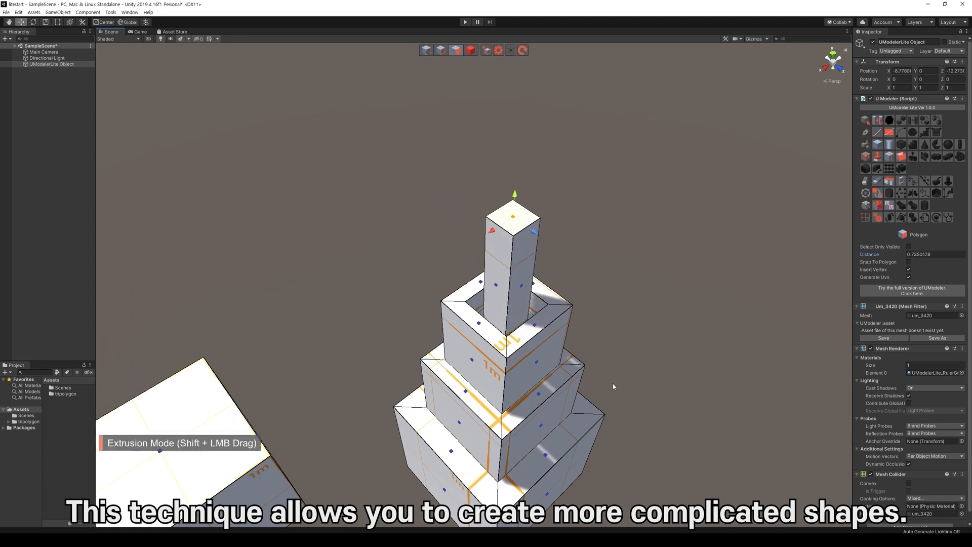
- Draw a closed four-sided outline inside the original cube's top face with the Line tool
middle_click_drag(613, 386, 580, 299)
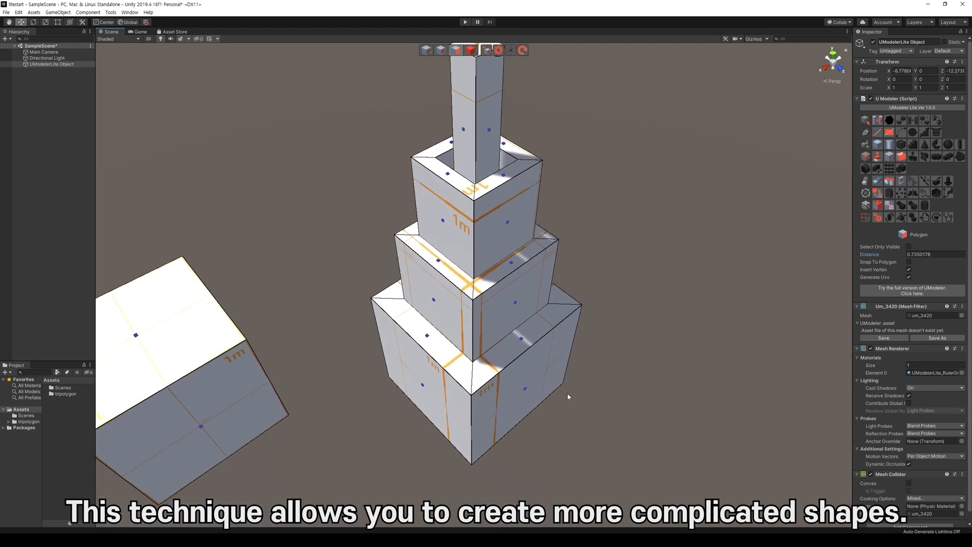
left_click_drag(567, 392, 560, 395, "alt")
right_click_drag(560, 395, 503, 388)
middle_click_drag(602, 405, 530, 192)
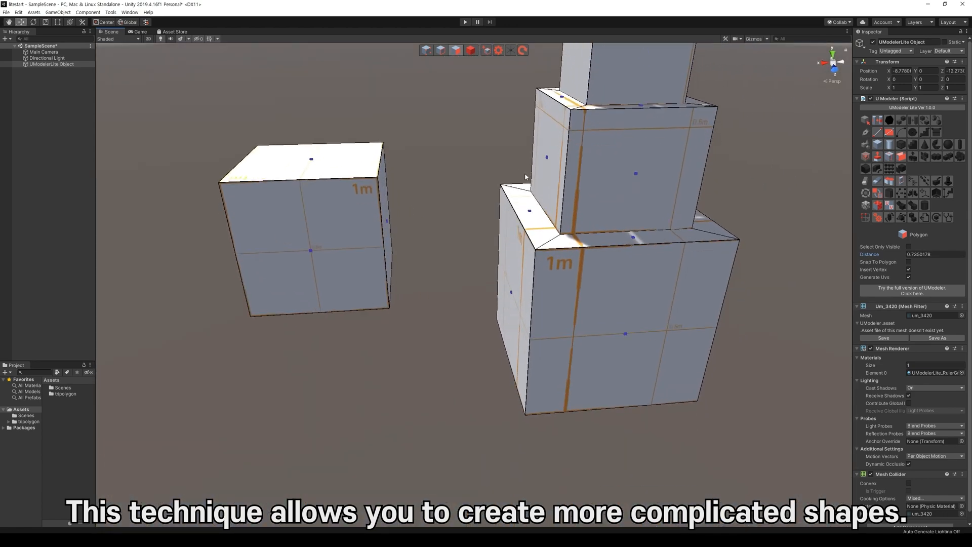
right_click_drag(550, 281, 579, 289)
middle_click_drag(579, 289, 605, 300)
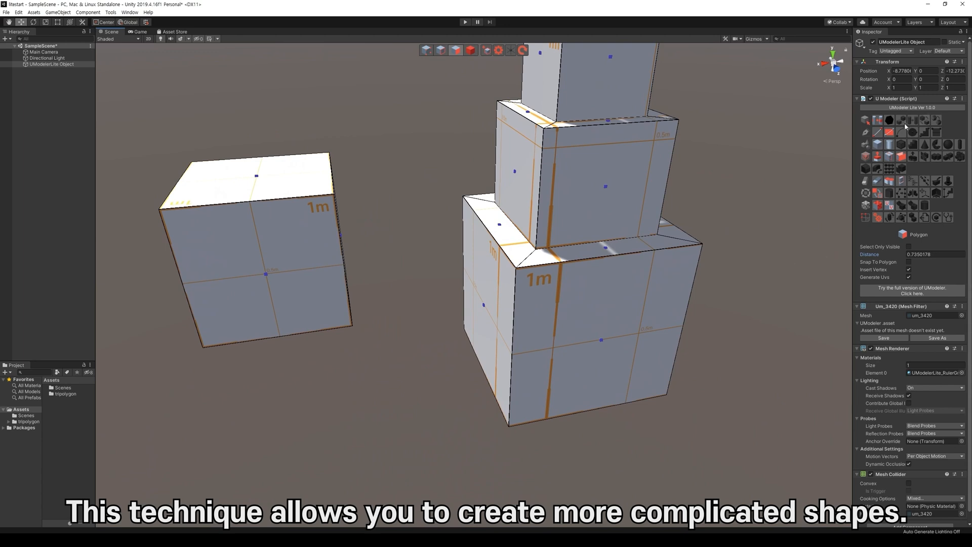
left_click(877, 132)
left_click_drag(381, 289, 461, 438, "alt")
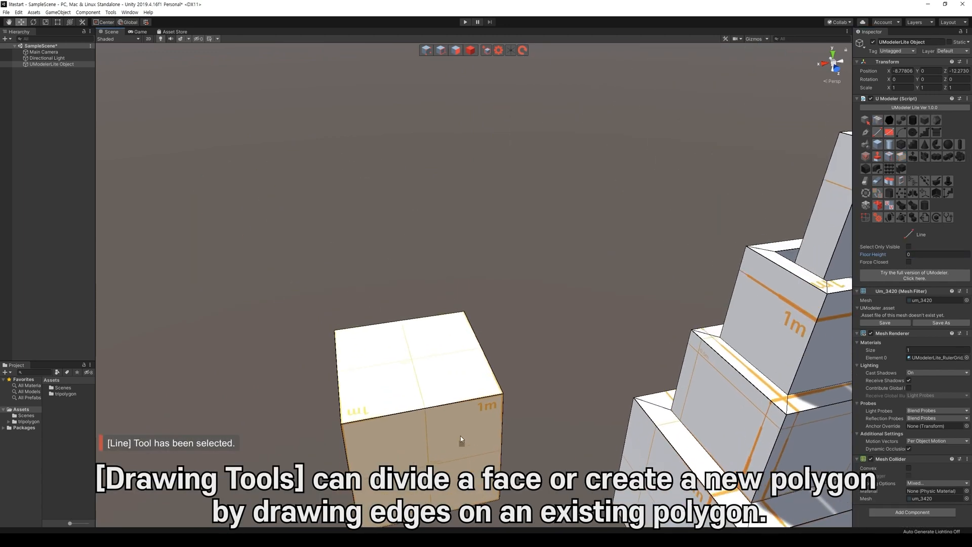
left_click(352, 344)
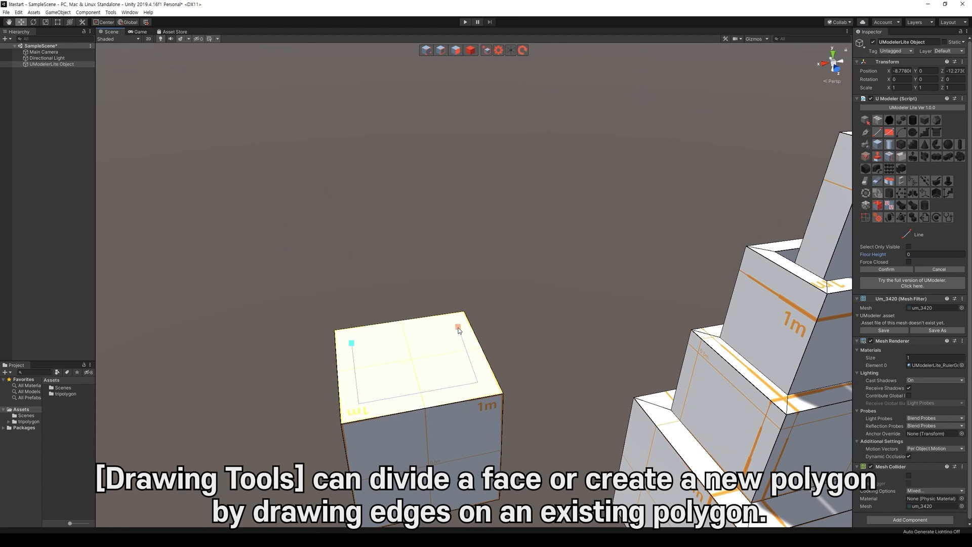
left_click(353, 345)
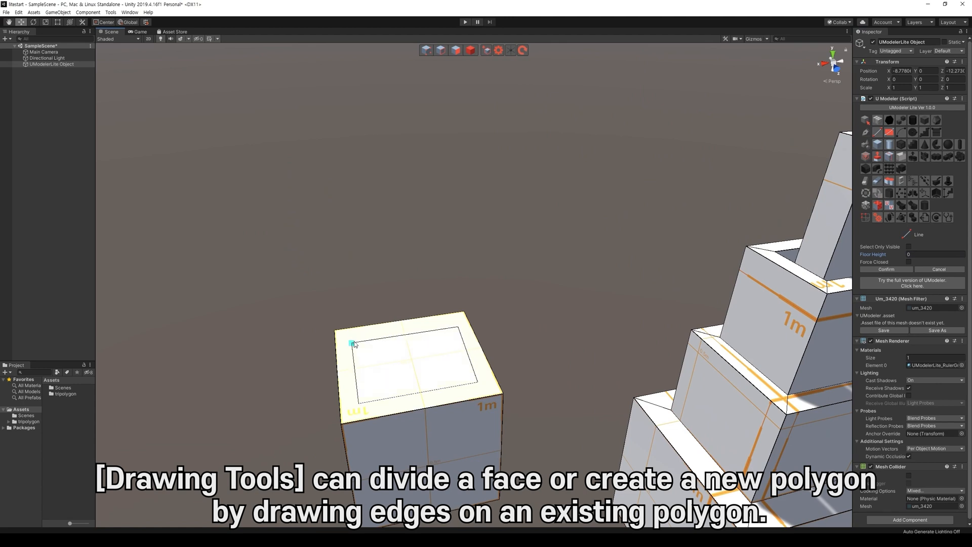
key("space")
- Extrude the outlined polygon on the original cube's top face upward about 0.8
left_click(457, 52)
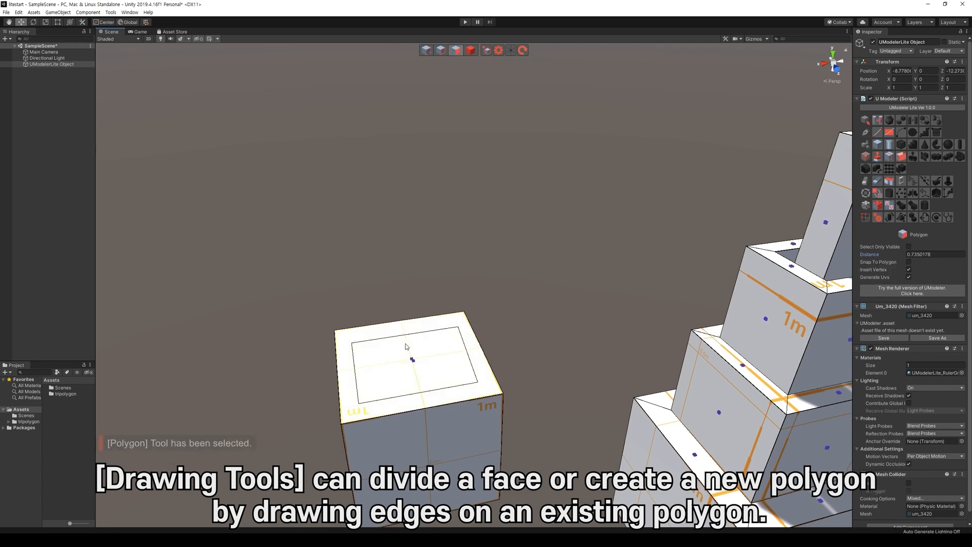
left_click_drag(414, 339, 549, 329, "shift")
middle_click_drag(549, 330, 616, 441)
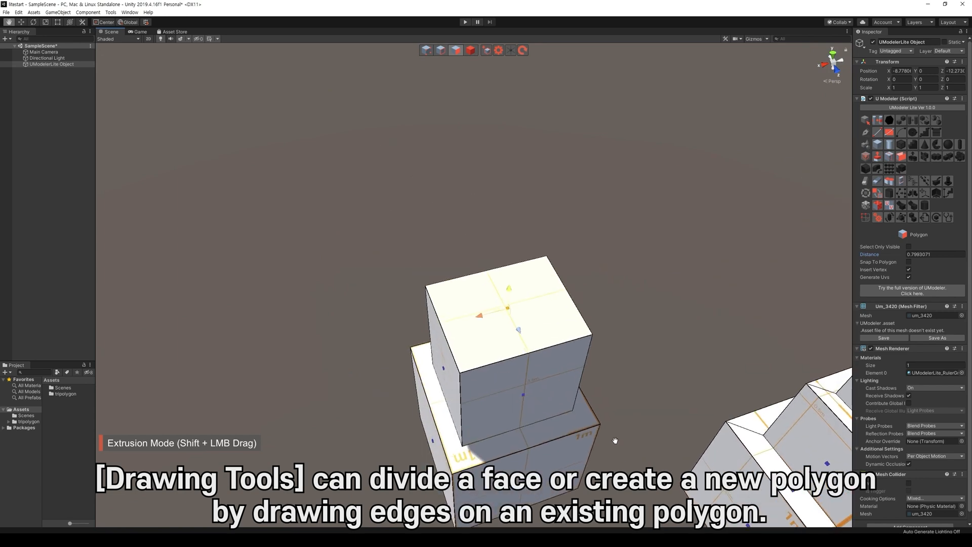
- Draw a rectangle inside the top face of the raised block with the Rectangle tool
left_click(889, 132)
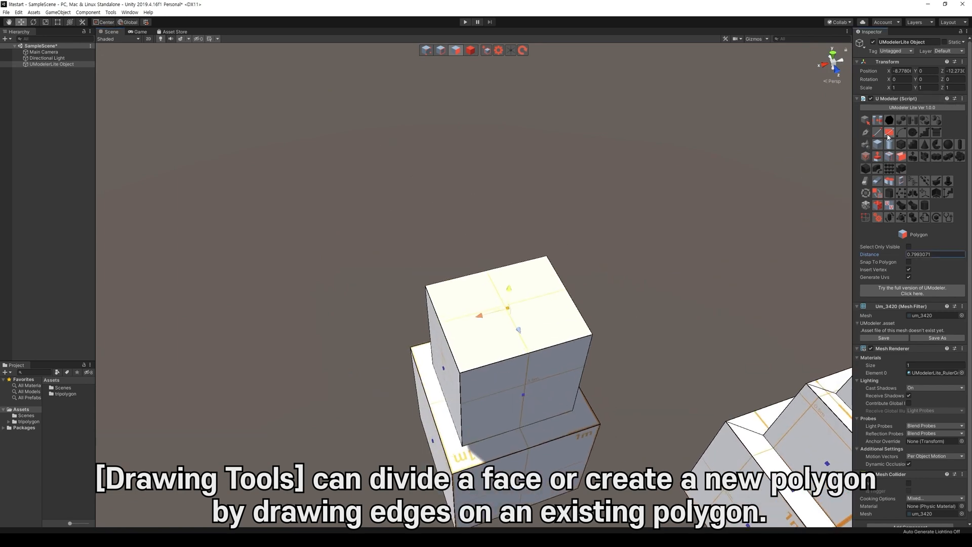
left_click_drag(673, 213, 769, 228, "alt")
mouse_move(594, 209)
left_mouse_down()
mouse_move(716, 278)
mouse_move(711, 288)
mouse_move(742, 343)
mouse_move(696, 269)
left_mouse_up()
key("space")
- Extrude the inner rectangle polygon on the raised block's top face
key("p")
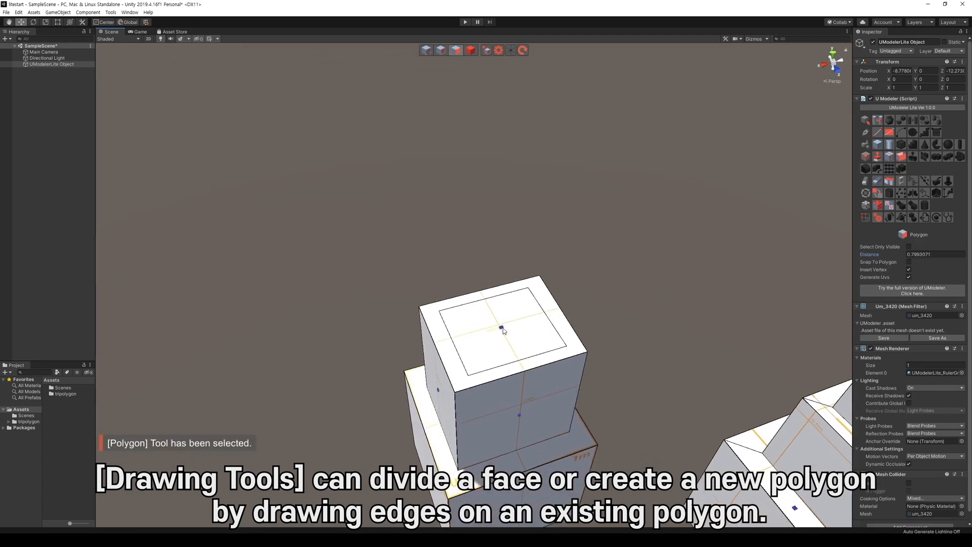
left_click_drag(504, 310, 666, 407, "shift")
scroll(519, 283, "down", 3)
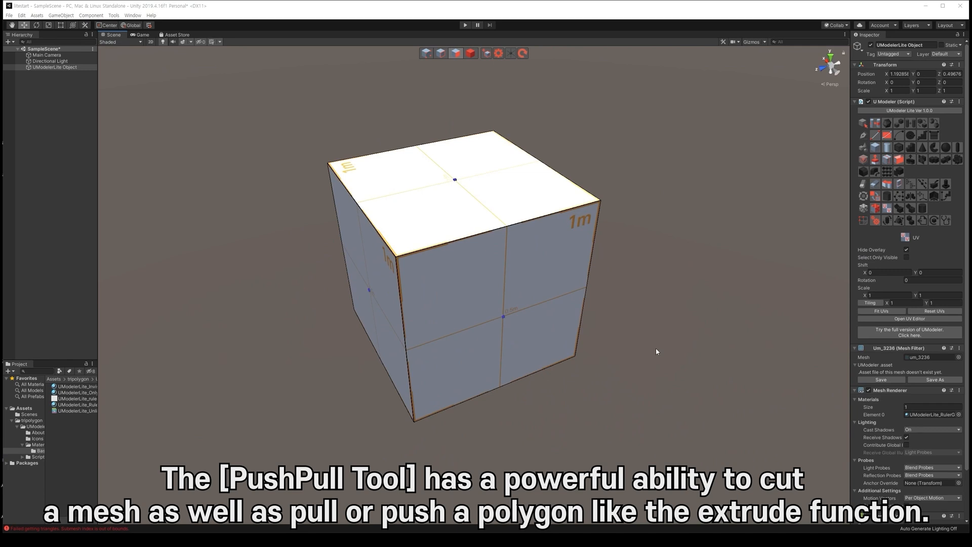
- Draw a diagonal line across the front face's upper-left corner between edge midpoints and push the triangle through the cube to cut it off
left_click(877, 133)
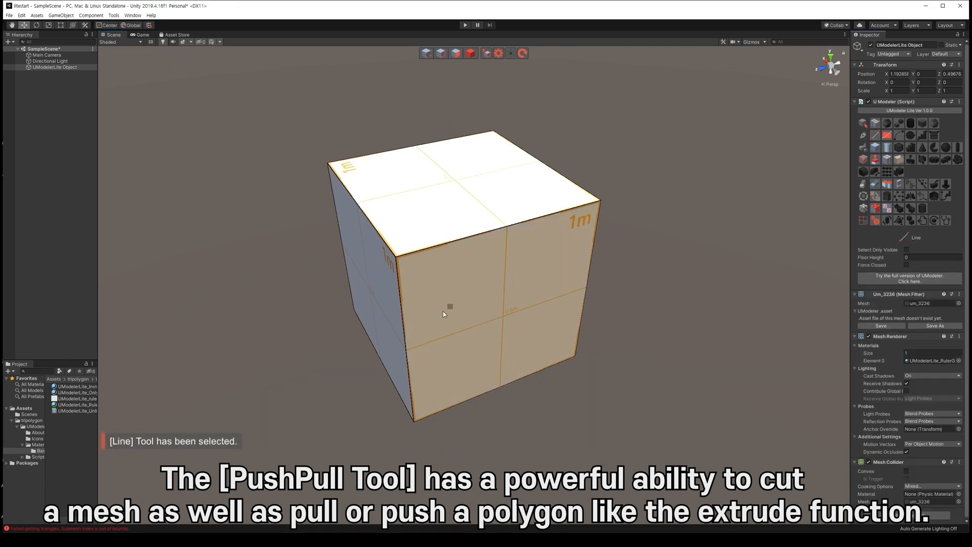
left_click(407, 351)
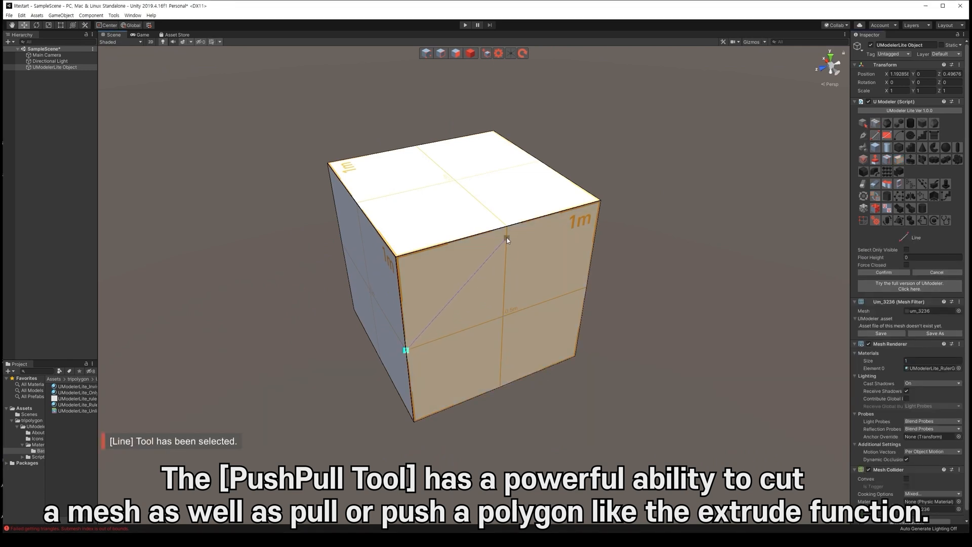
left_click(507, 226)
key("space")
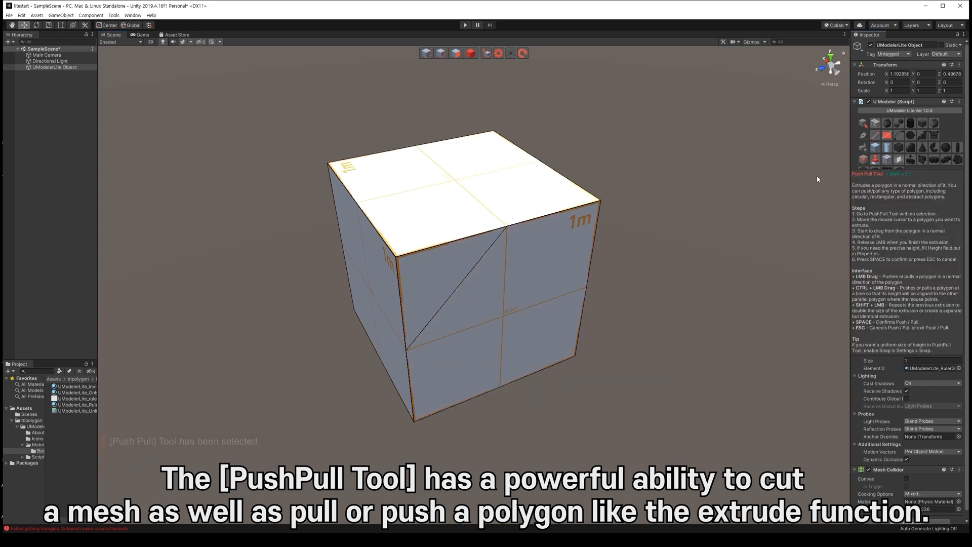
left_click(878, 161)
left_click_drag(448, 280, 611, 300)
- Draw a diagonal line across the front face's lower-right corner between edge midpoints and Push/Pull the triangle to height -1, cutting it off
key("l")
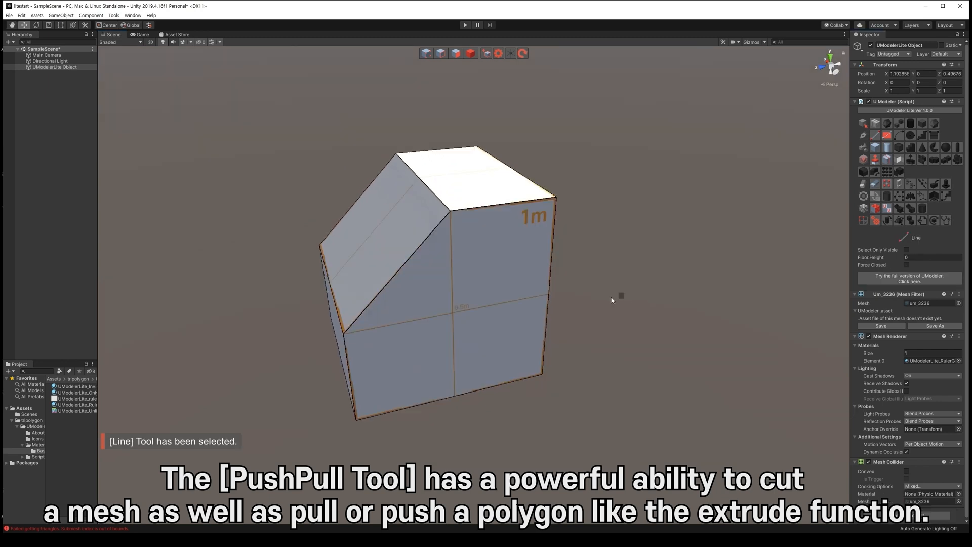
left_click(548, 294)
left_click(454, 396)
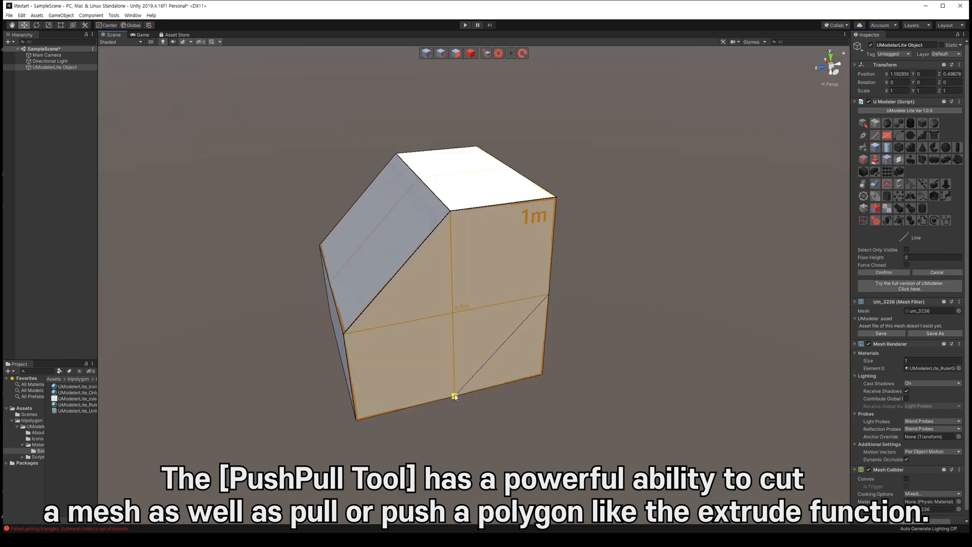
key("space")
left_click_drag(590, 422, 560, 376, "alt")
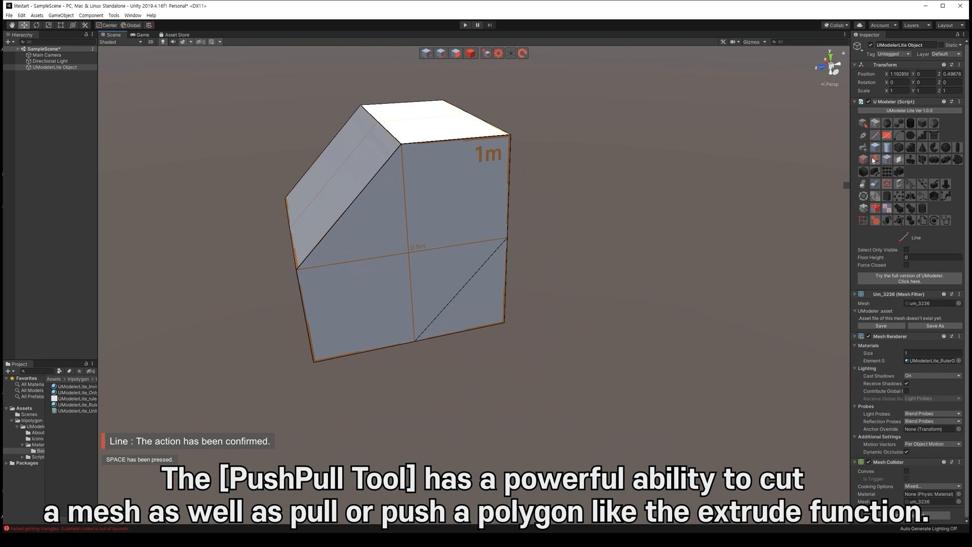
left_click(875, 159)
left_click_drag(557, 253, 673, 230, "alt")
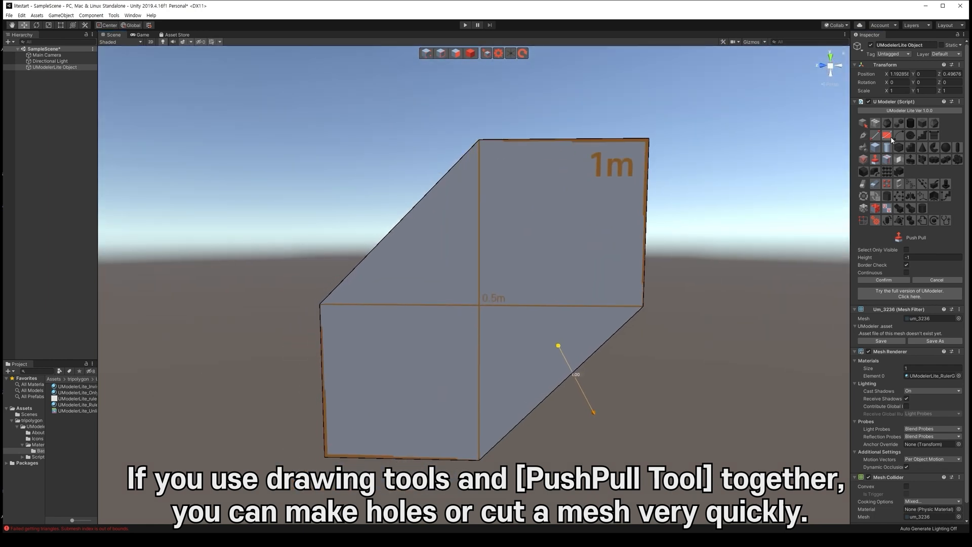
- Draw a rectangle about 0.28 by 0.38 in the middle of the front face and push it through the mesh to make a hole
left_click(891, 136)
left_click_drag(427, 254, 548, 345)
key("space")
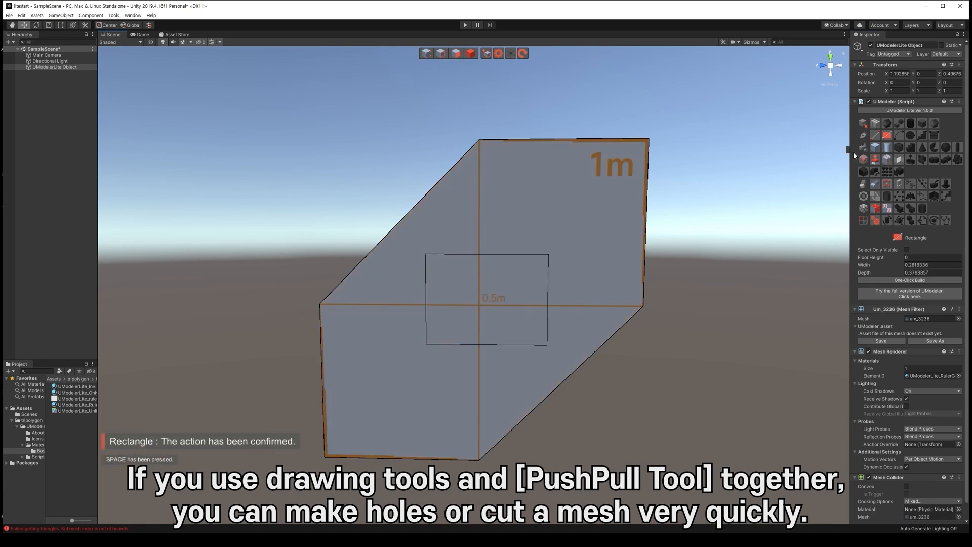
left_click(875, 160)
left_click_drag(689, 283, 582, 300, "alt")
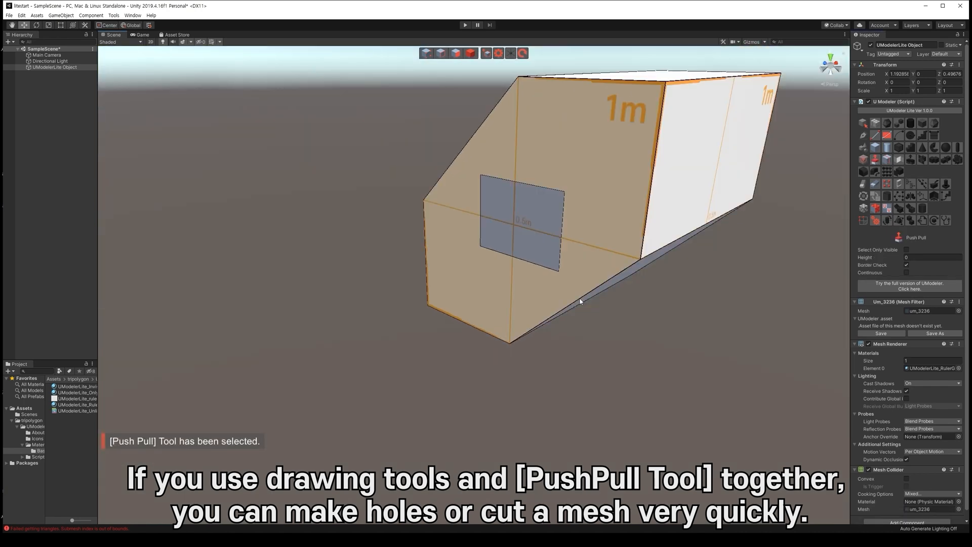
left_click_drag(505, 208, 677, 306)
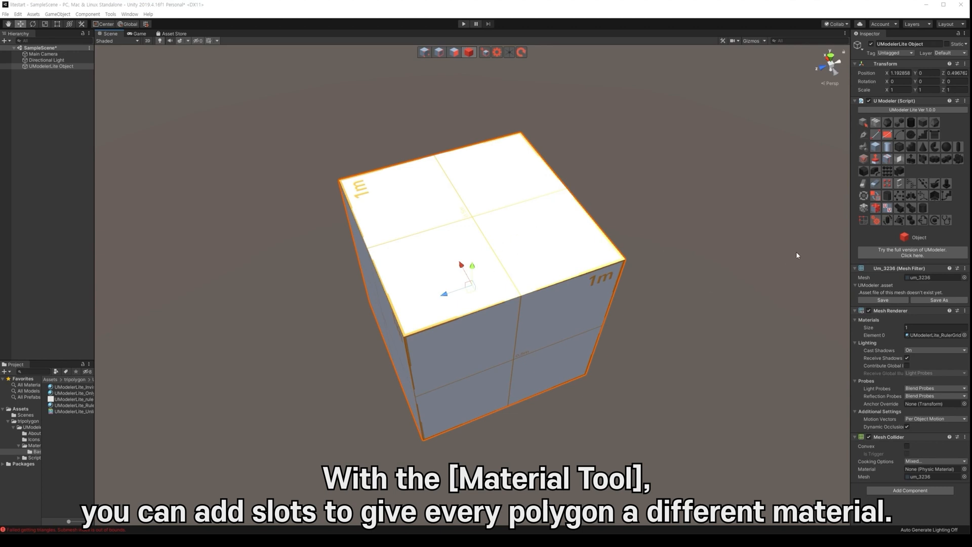
- With the Material tool, add a second material slot to the cube and set it to UModelerLite_InvisibleGrid
left_click(871, 212)
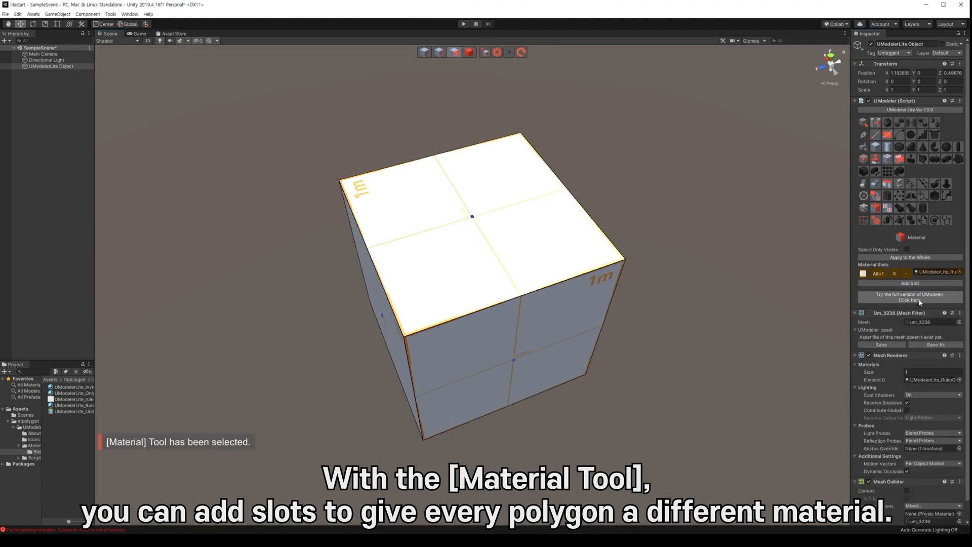
left_click(920, 285)
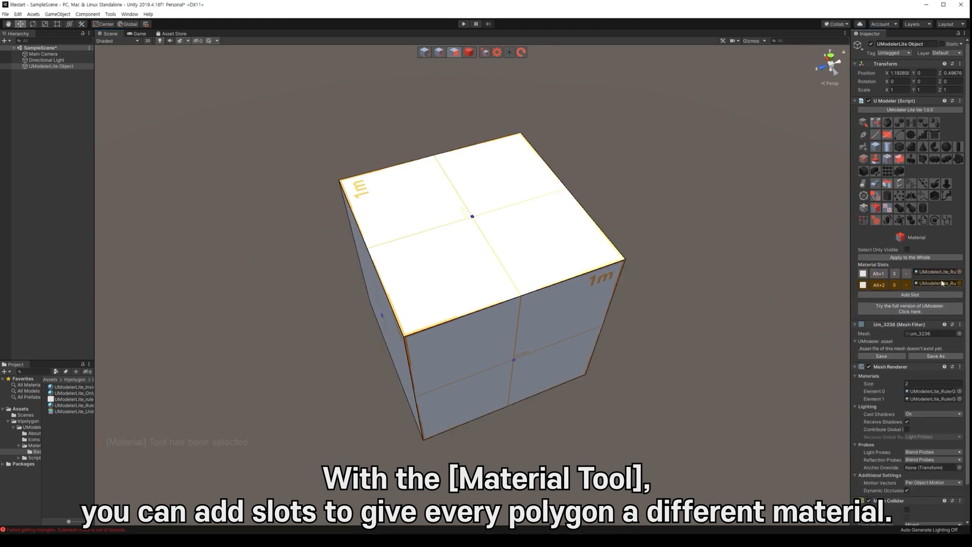
left_click(959, 284)
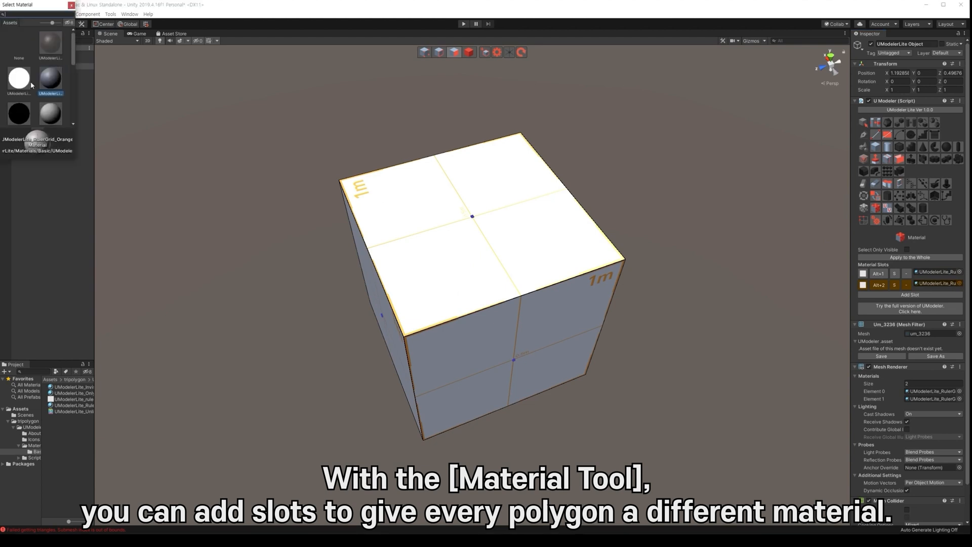
left_click(51, 45)
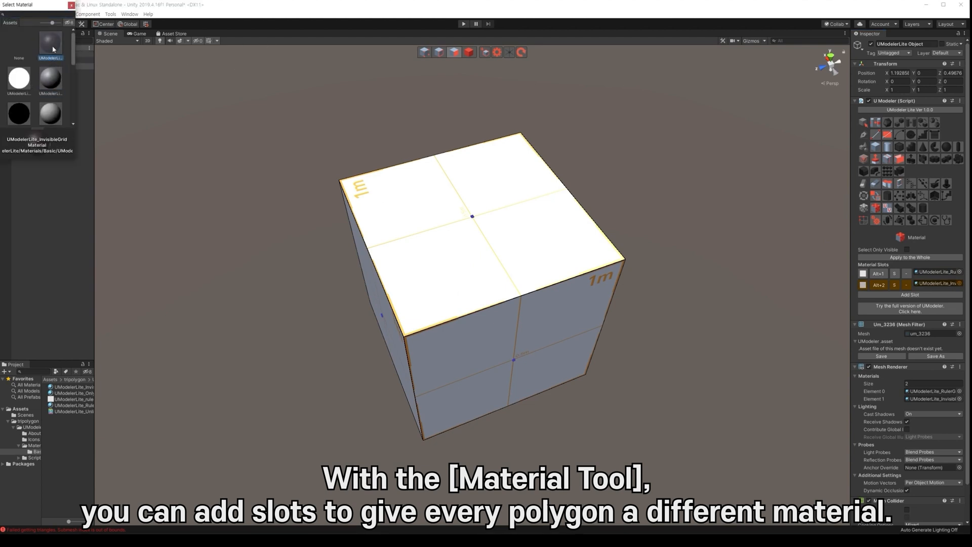
double_click(53, 49)
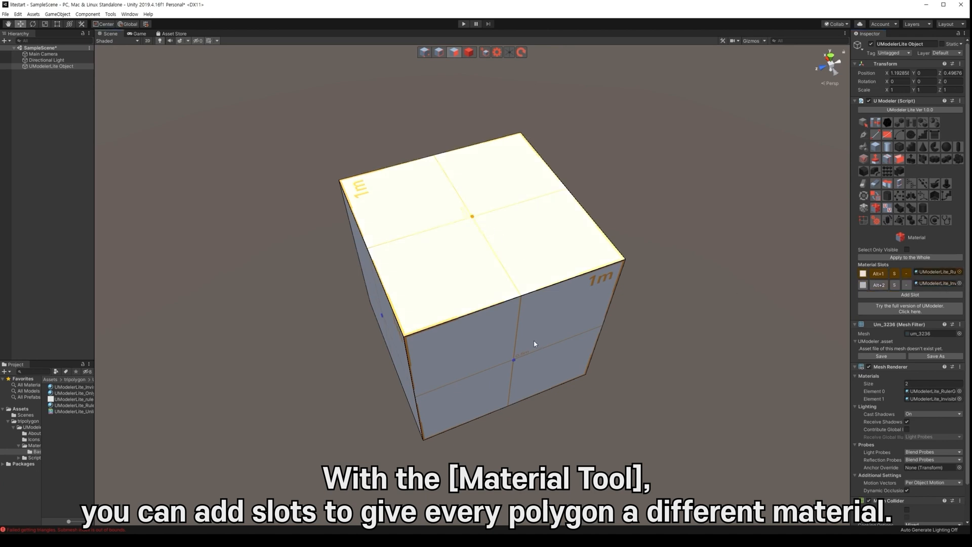
- Assign the second slot's material to the cube's top and front polygons and inspect them from other angles
left_click(519, 356, "ctrl")
left_click(892, 285)
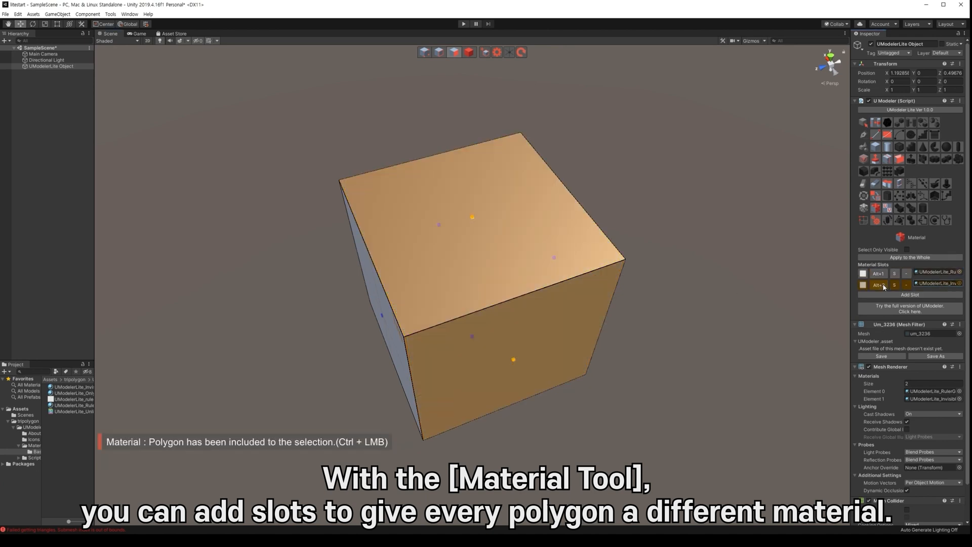
left_click_drag(729, 350, 585, 336, "alt")
left_click(586, 336)
scroll(496, 357, "down", 3)
left_click_drag(496, 357, 549, 310, "alt")
scroll(540, 296, "up", 2)
- Reassign the first slot's material to the top and front polygons and remove the second material slot
left_click(452, 201)
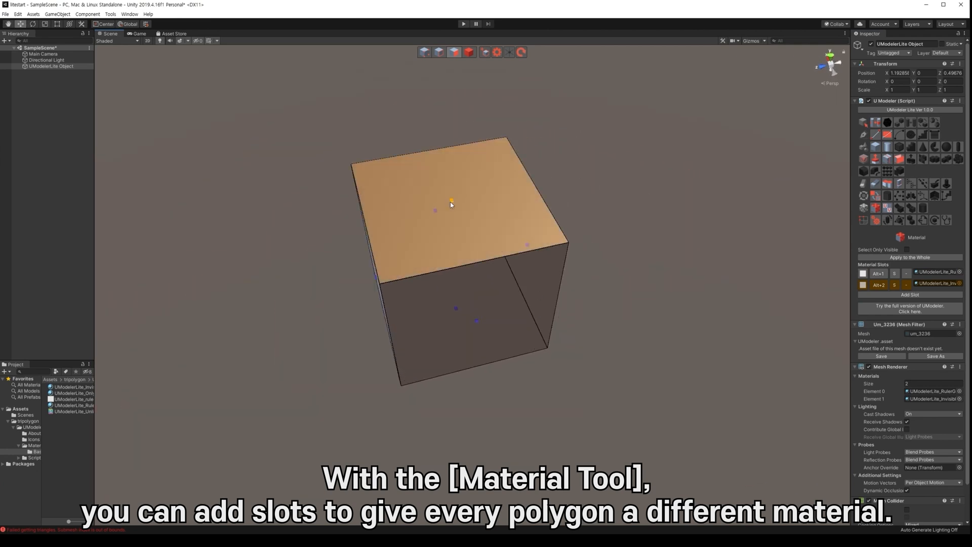
left_click(485, 328, "ctrl")
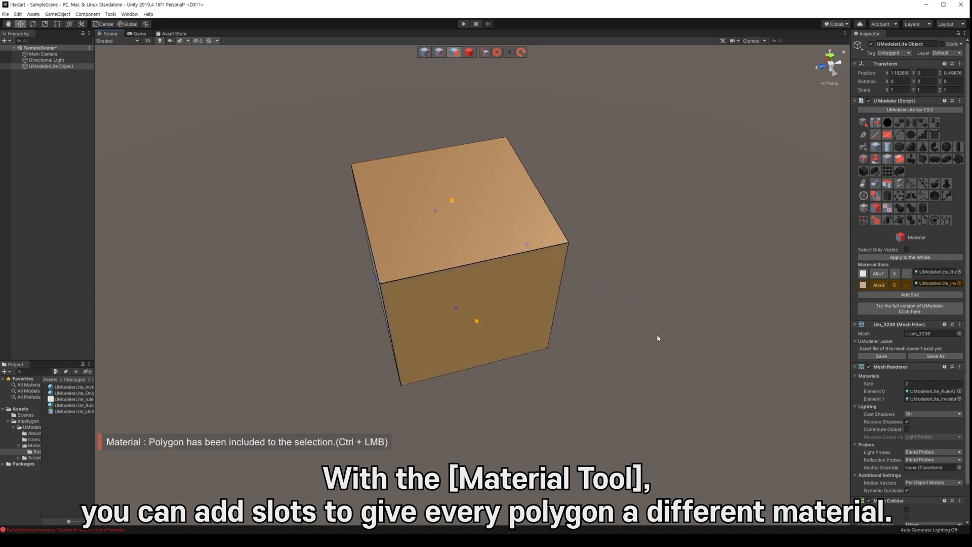
left_click_drag(657, 334, 837, 282, "alt")
left_click(878, 273)
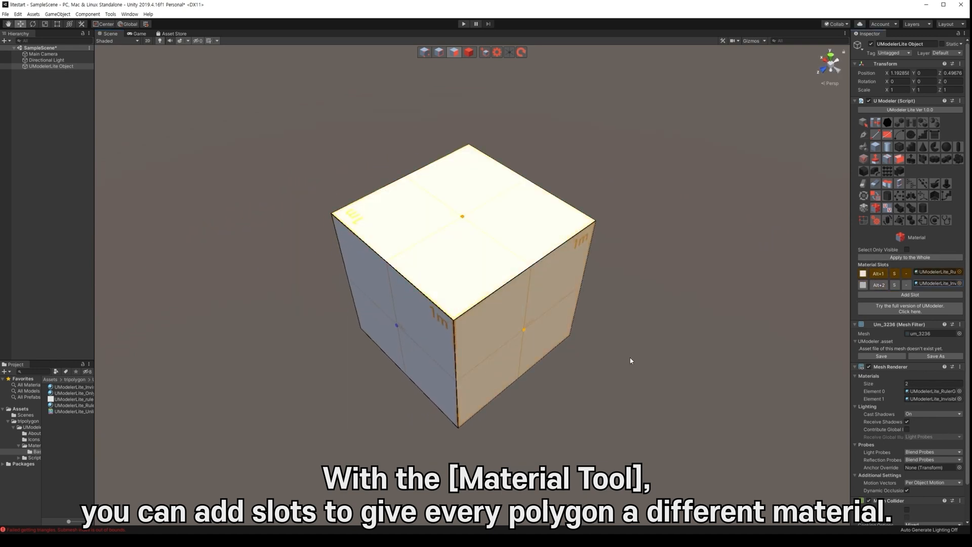
left_click_drag(629, 357, 616, 327, "alt")
left_click(560, 367)
key("f")
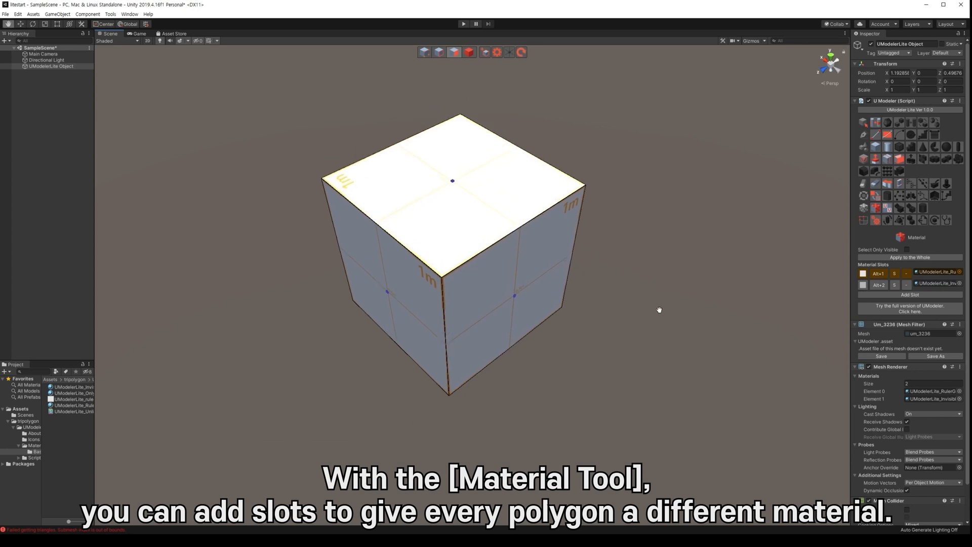
left_click(909, 286)
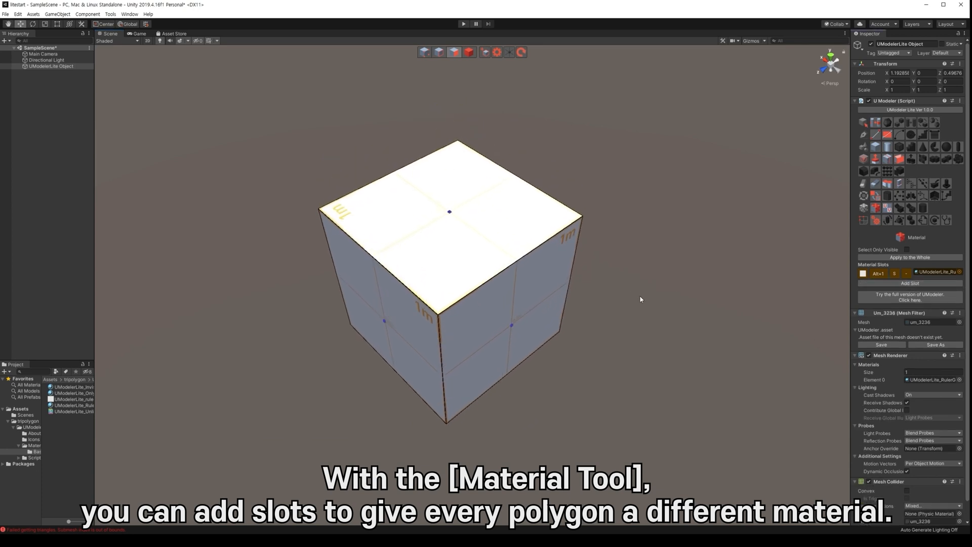
- Select the front face for the UV tool, try a UV shift with X at 5.8 and Y slightly negative, and reset the UVs
left_click_drag(639, 298, 648, 349, "alt")
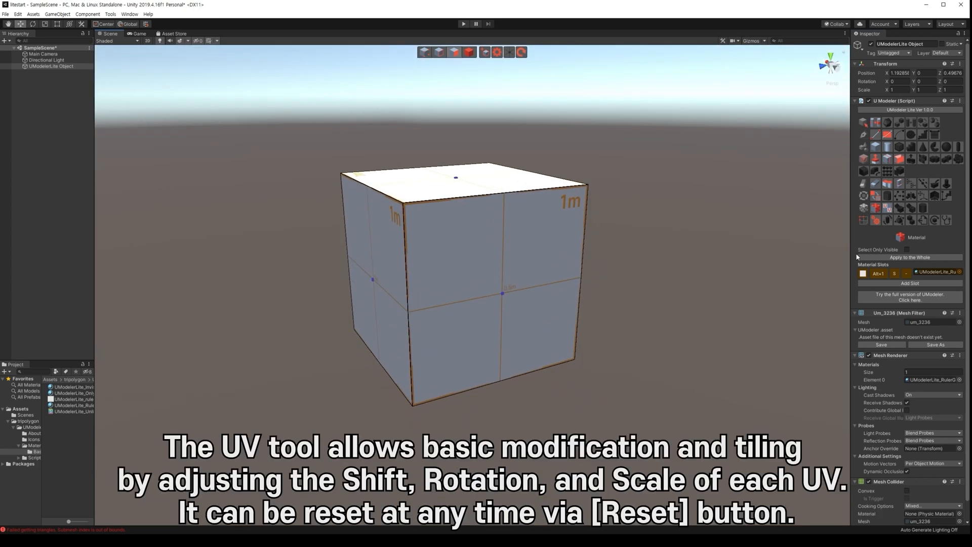
left_click(502, 297)
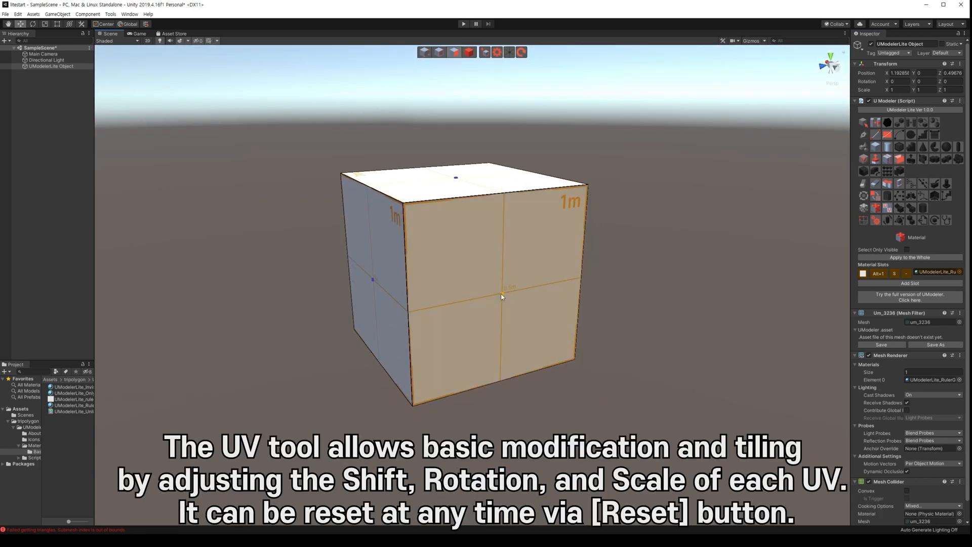
left_click(886, 210)
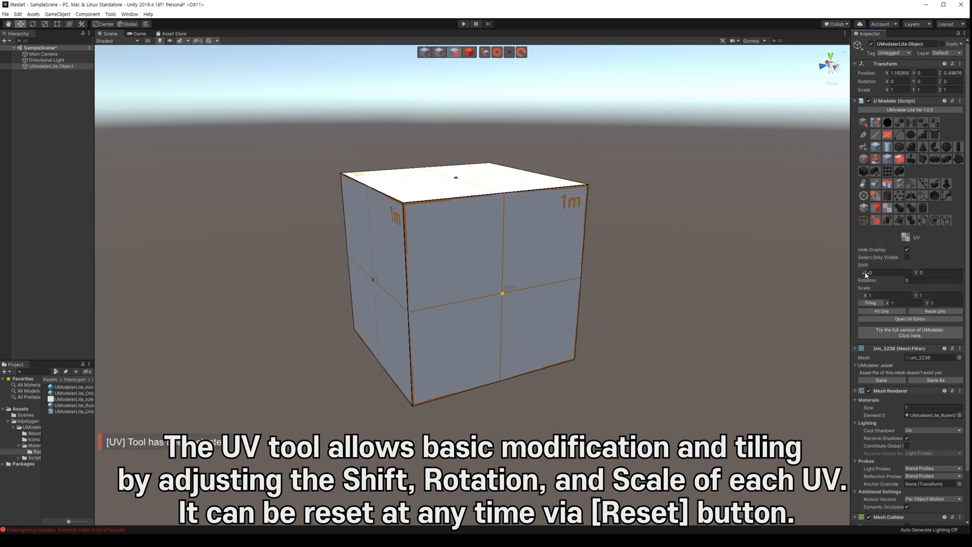
left_click_drag(866, 275, 916, 276)
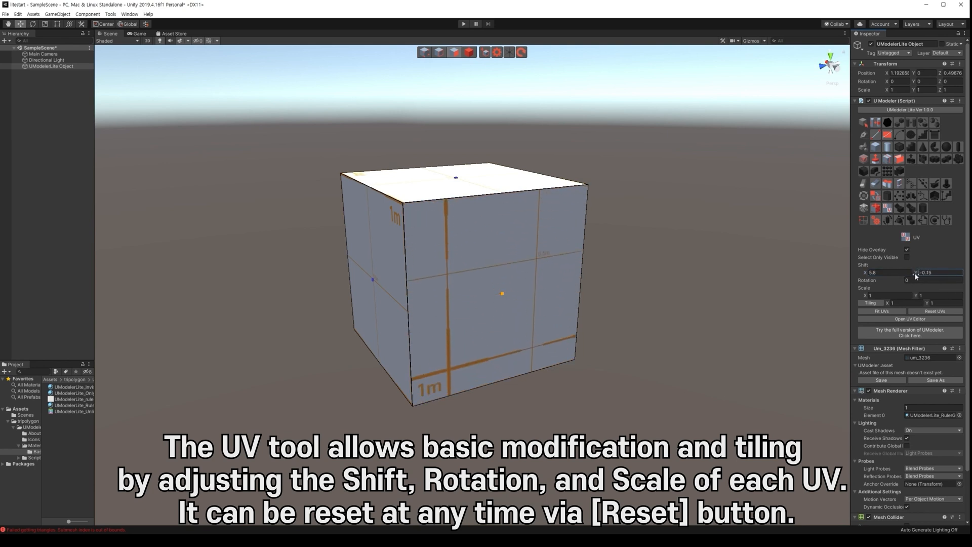
left_click(929, 313)
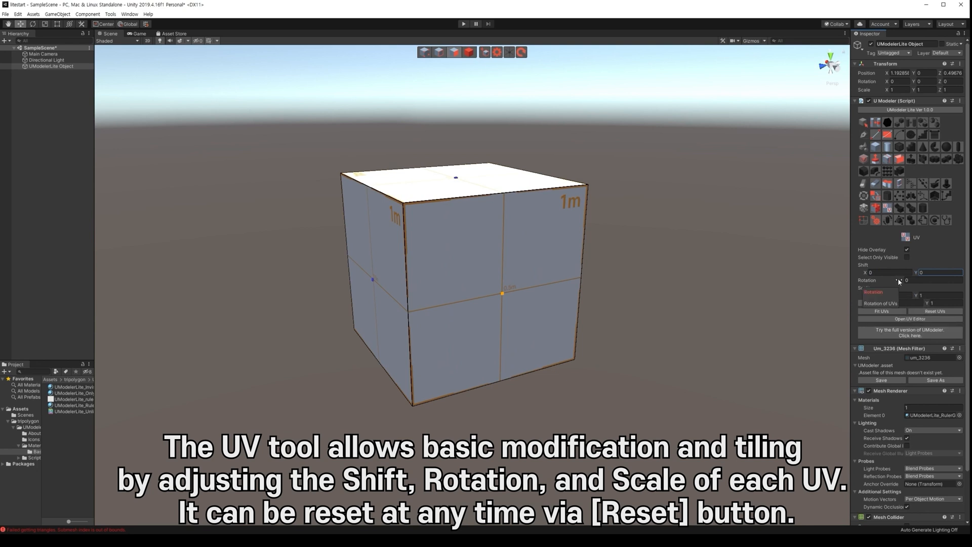
- Try rotating the front face's UVs by about -42 degrees and scaling them with X at 7.75, resetting the UVs after each change
left_click_drag(897, 281, 357, 291)
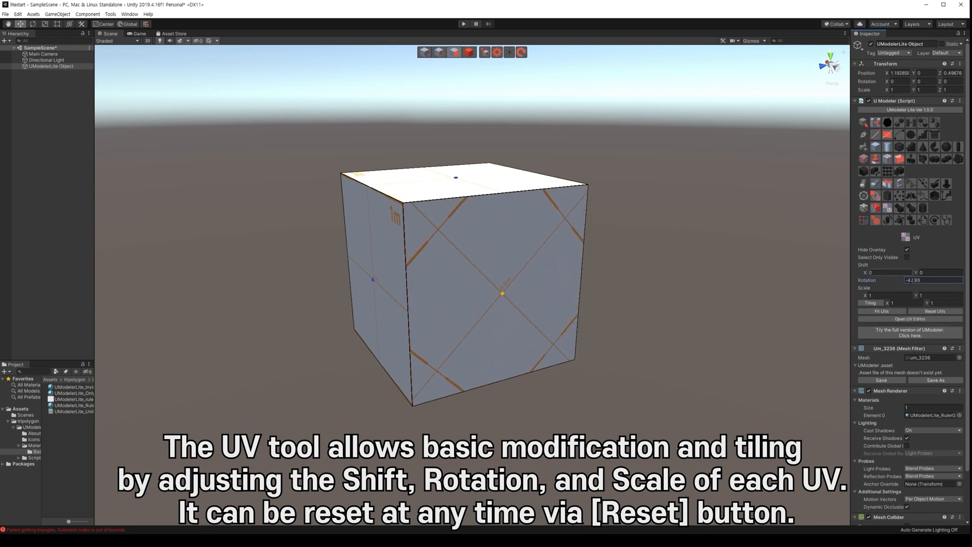
left_click(935, 310)
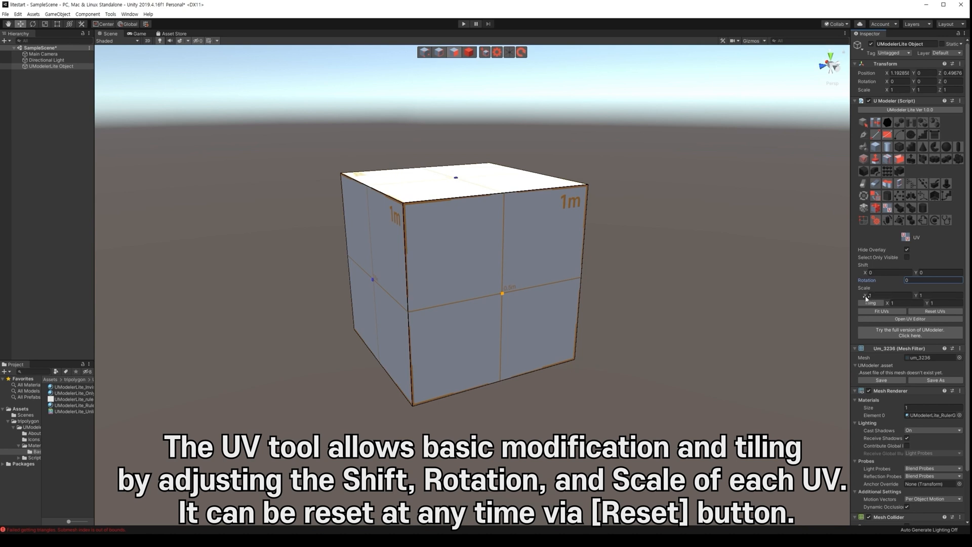
left_click_drag(865, 299, 876, 300)
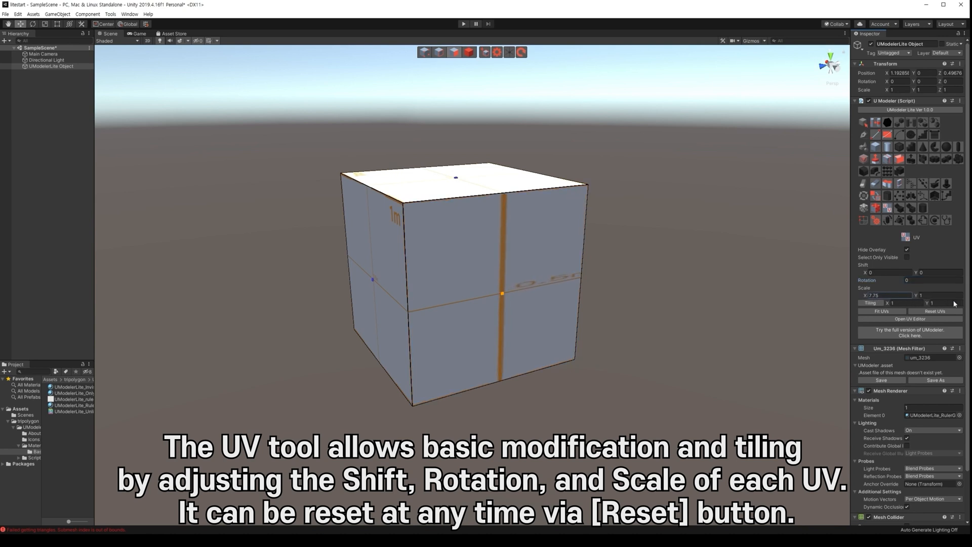
left_click_drag(916, 298, 100, 301)
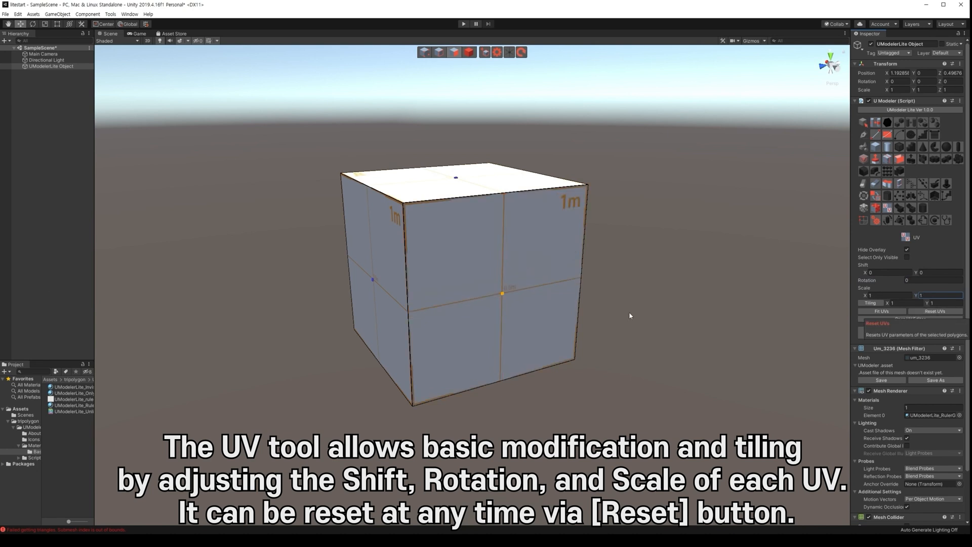
- Tile the front face's UVs 4 by 4 and fit them to the polygon
left_click(897, 302)
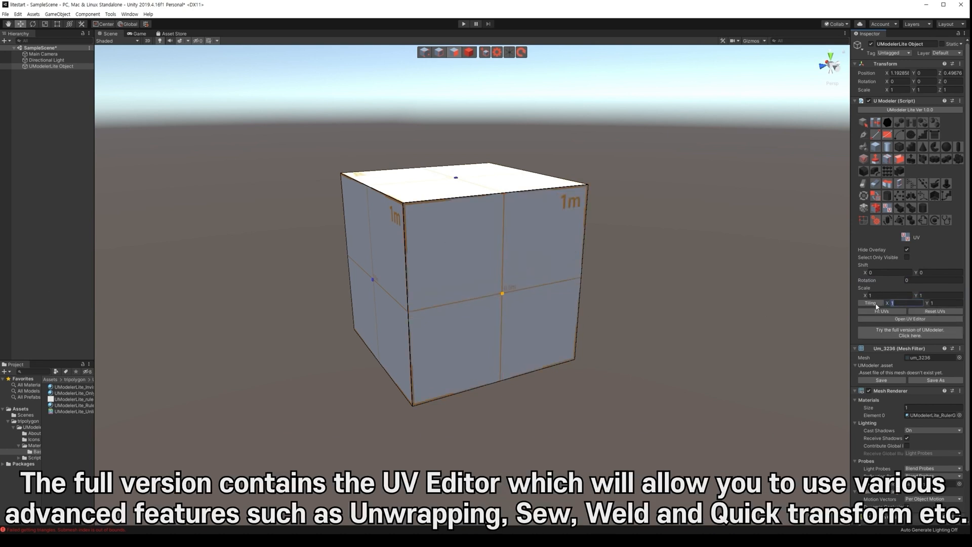
left_click(941, 303)
type("4")
left_click(881, 304)
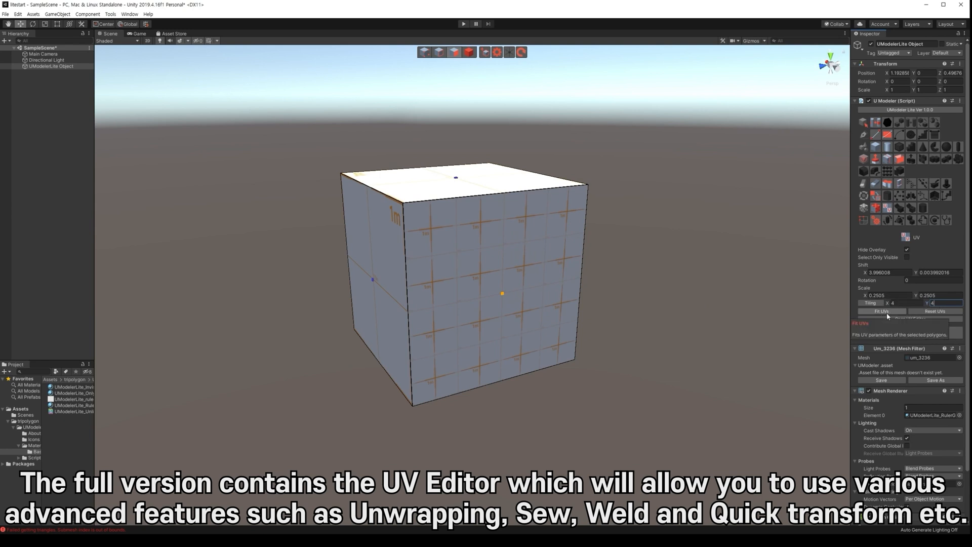
left_click(886, 311)
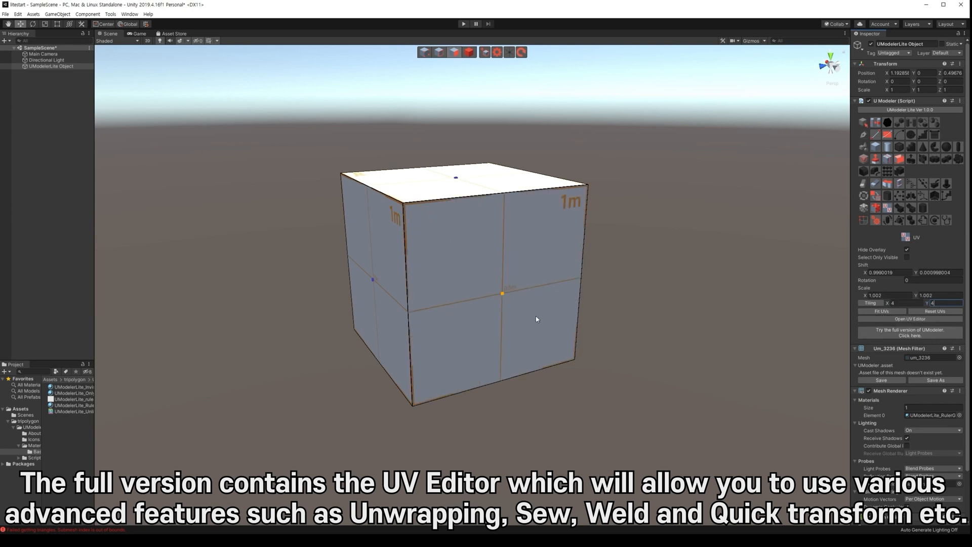
- Reset the front face's UVs and try to open the UV Editor
left_click(927, 311)
left_click(896, 319)
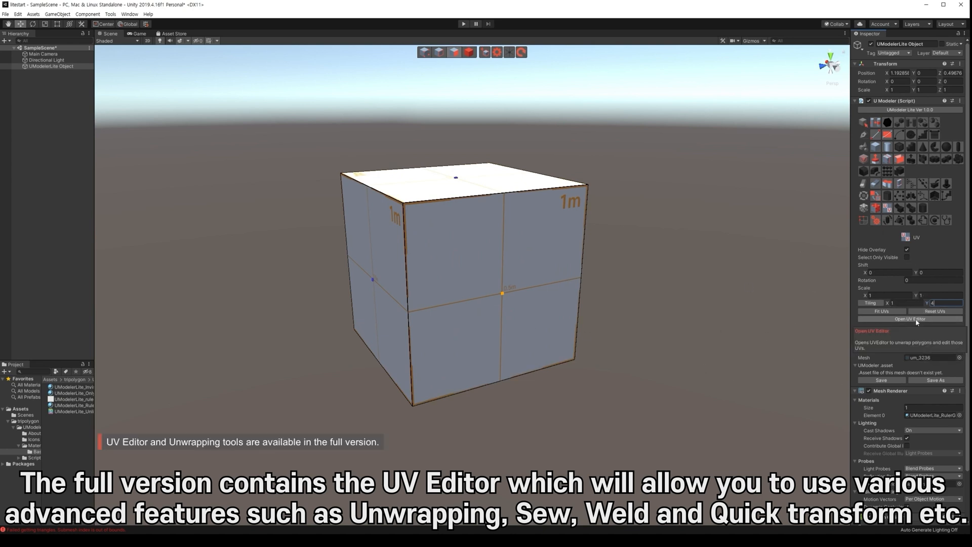